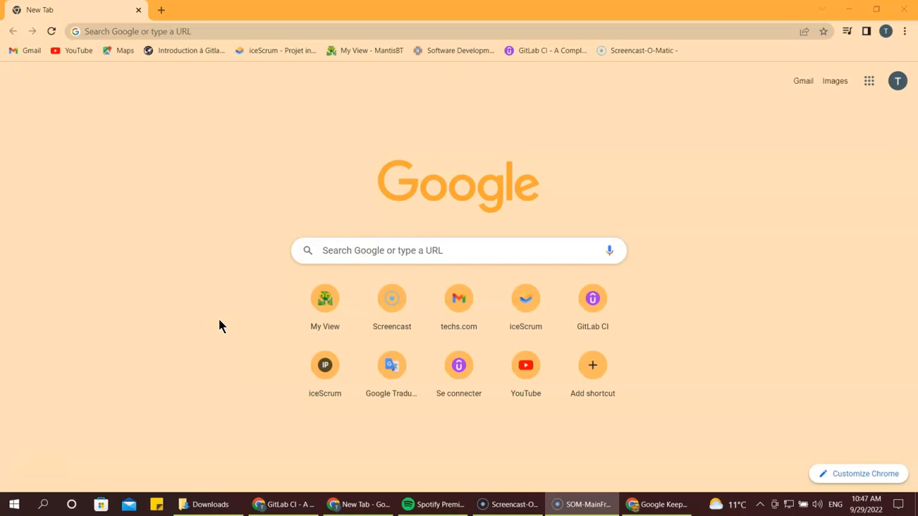
Get a new Chrome tab ready with its address bar active for a search
click(236, 26)
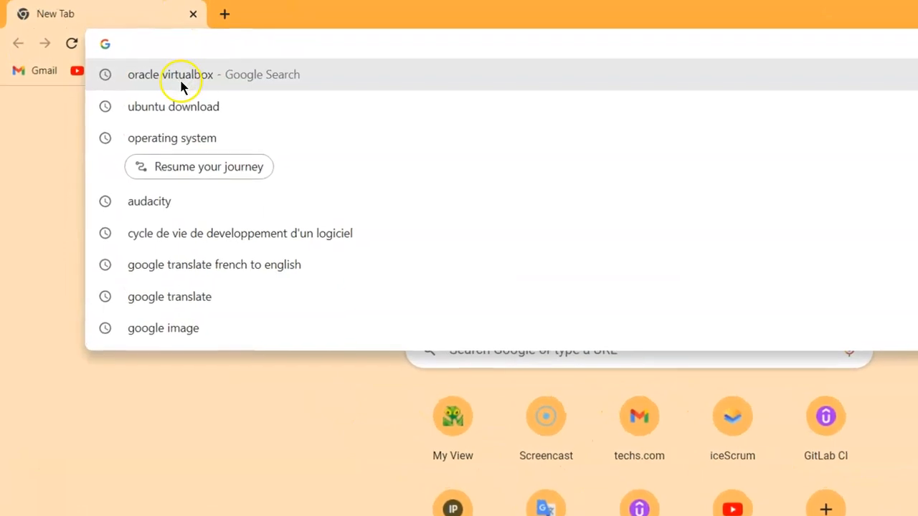
Search 'oracle virtualbox' and go to the Downloads page on virtualbox.org
click(179, 78)
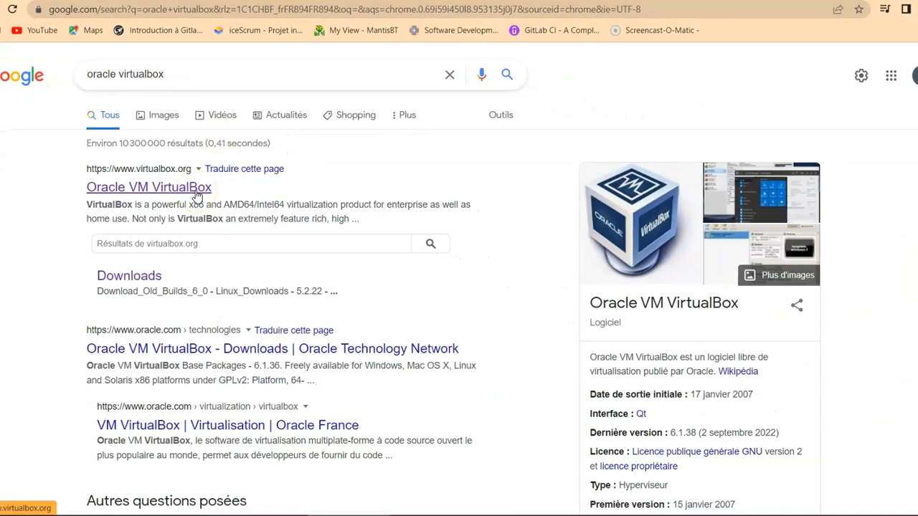
click(197, 190)
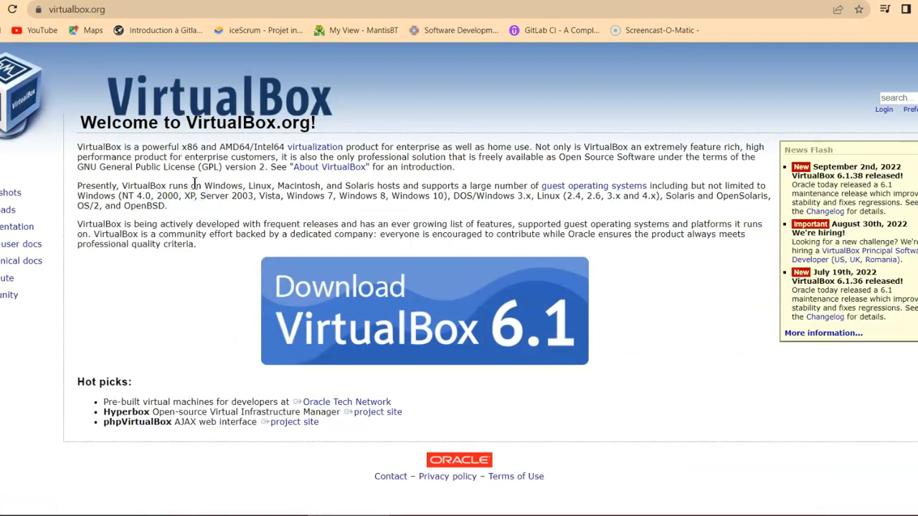
click(446, 276)
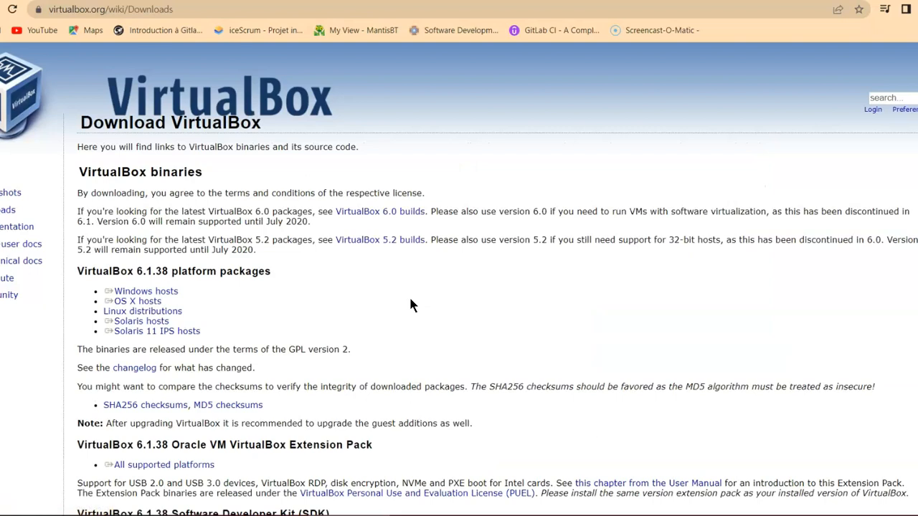
Start the VirtualBox 6.1.38 Windows hosts installer download, then cancel it
click(145, 291)
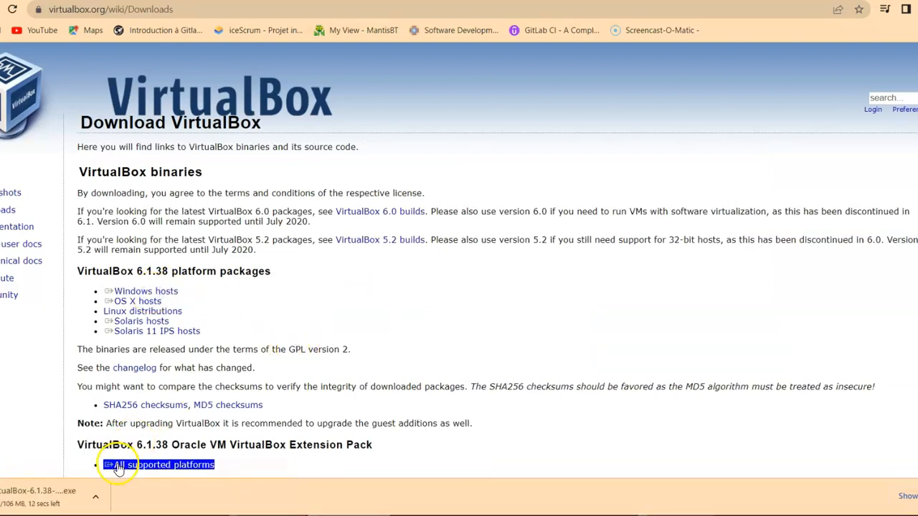
click(101, 498)
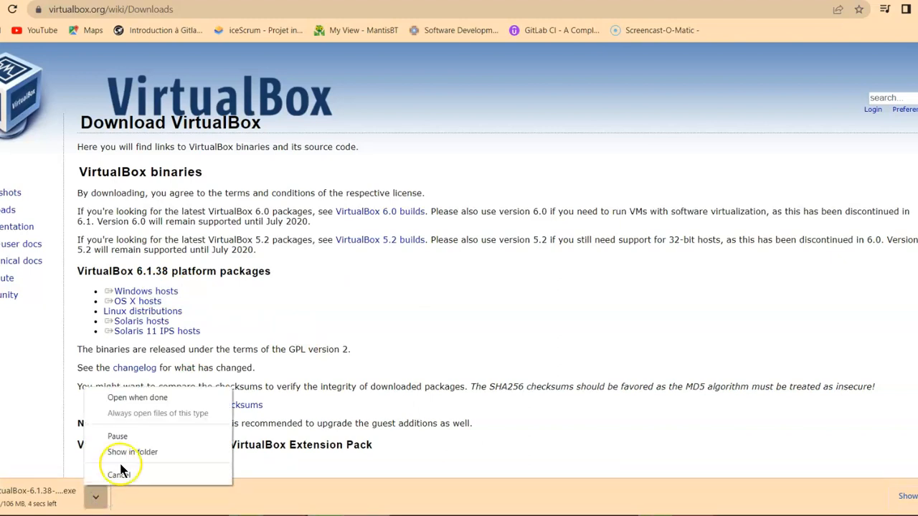
click(122, 476)
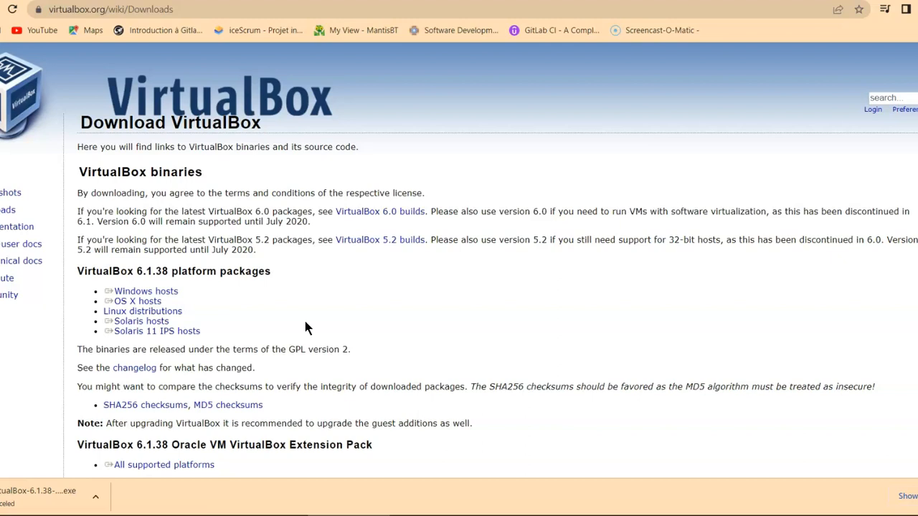
In a new tab, search 'ubuntu download' and open the Download Ubuntu Desktop page
click(176, 1)
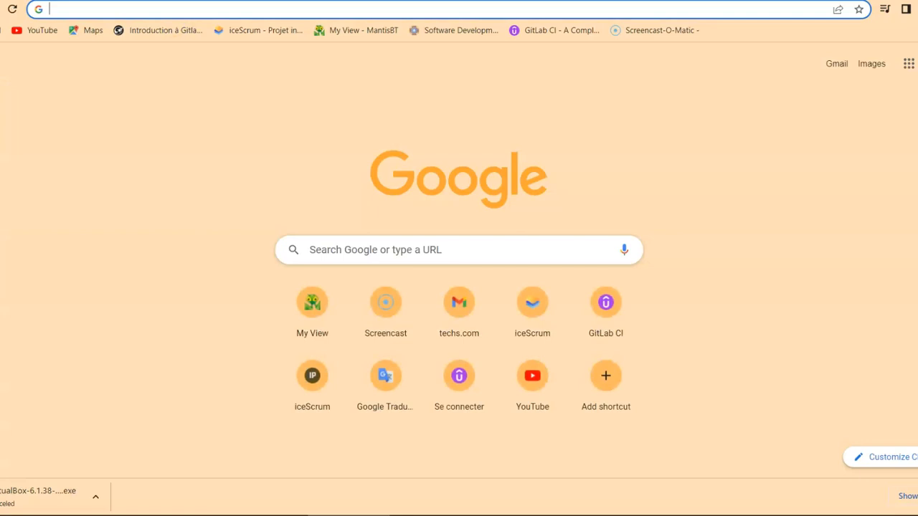
text(ubuntu download)
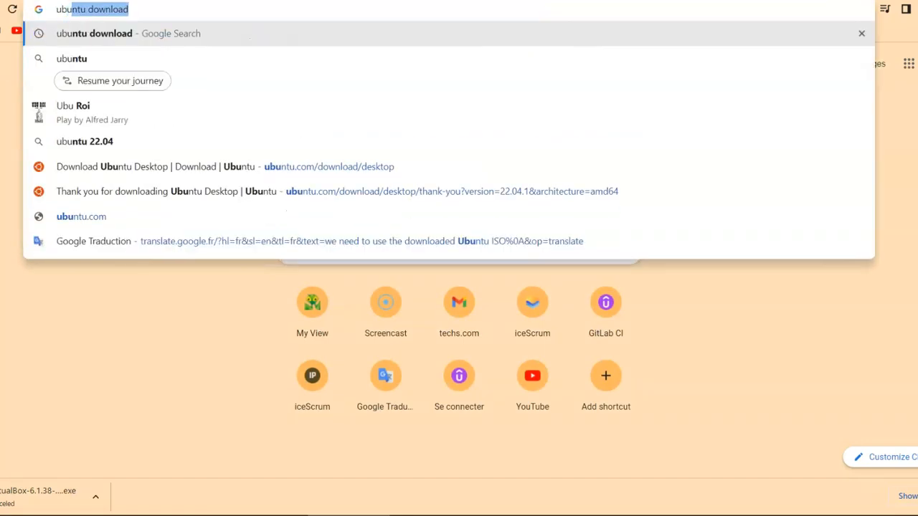
click(111, 34)
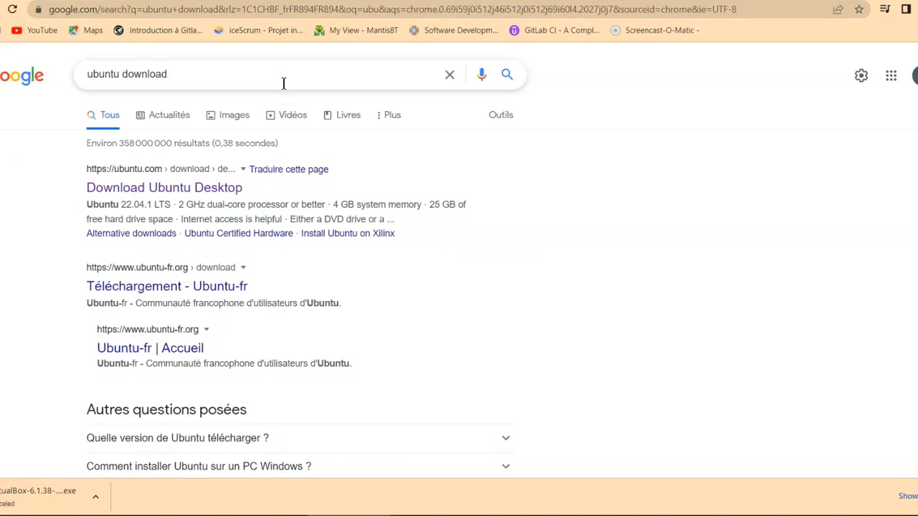
click(167, 188)
Start the Ubuntu 22.04.1 LTS desktop ISO download, then cancel it
scroll(467, 266, down, 2)
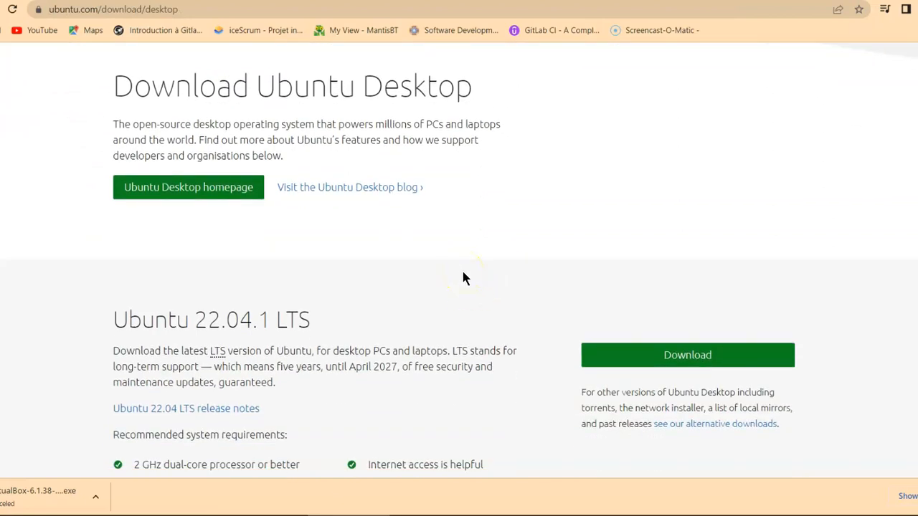
click(682, 354)
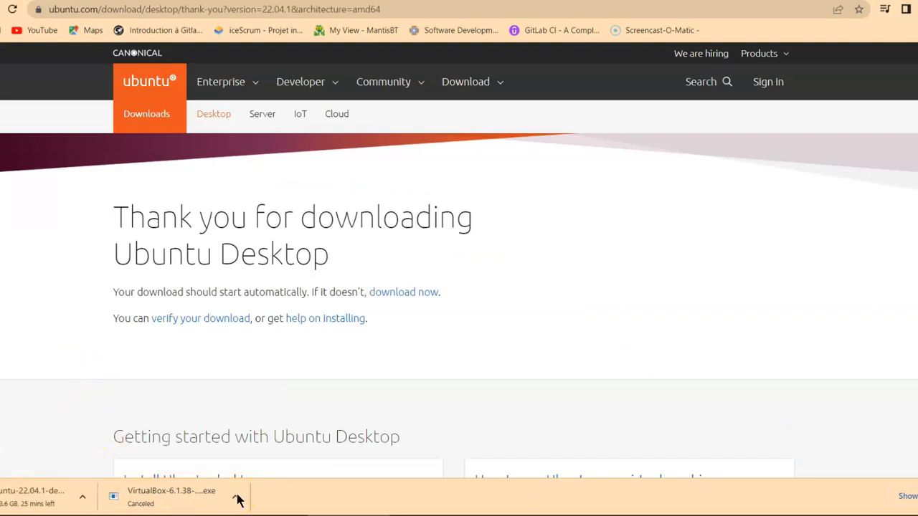
click(92, 499)
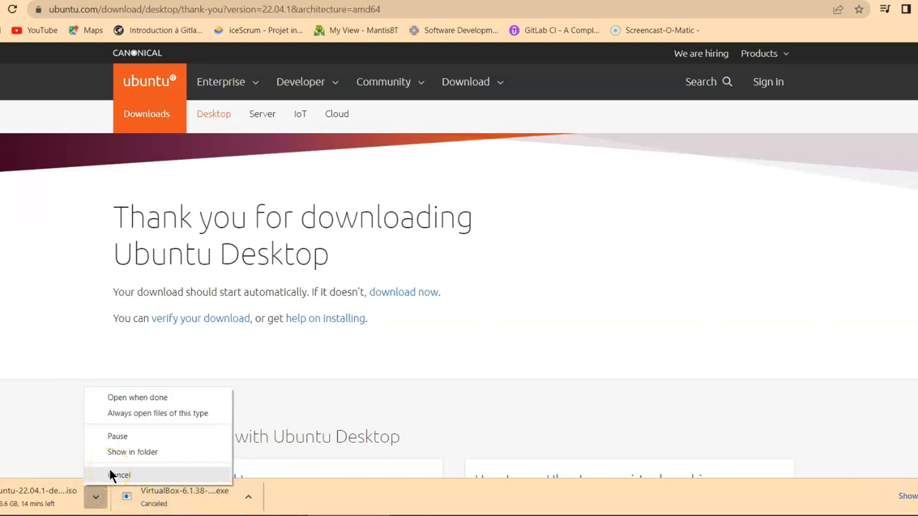
click(115, 475)
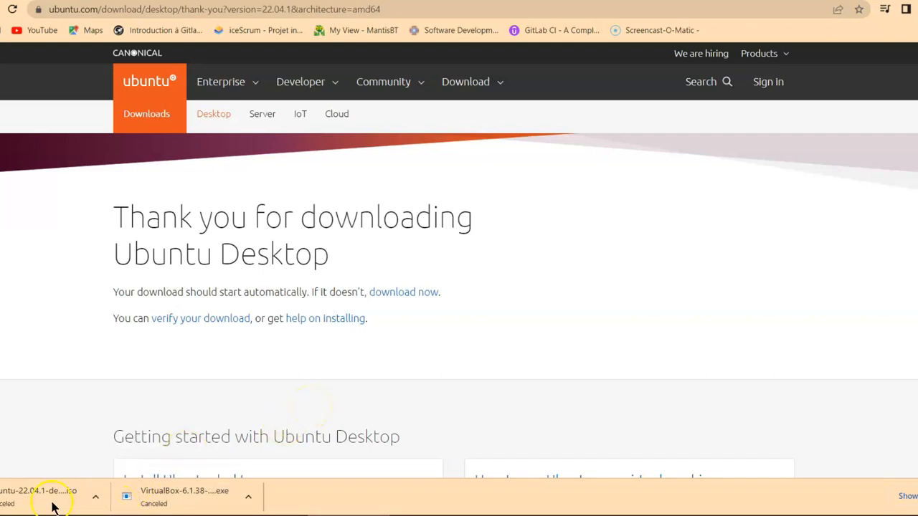
click(235, 357)
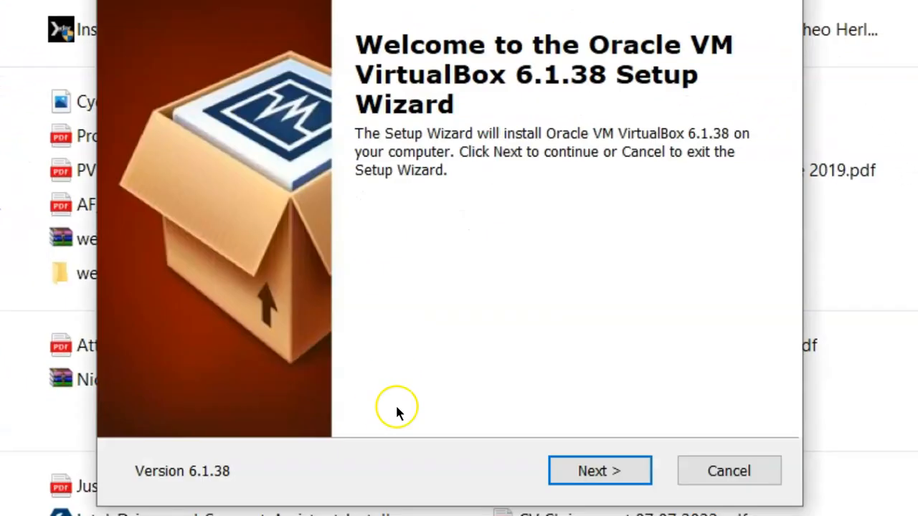
In Custom Setup, turn off start menu entries and the Quick Launch Bar shortcut
click(613, 471)
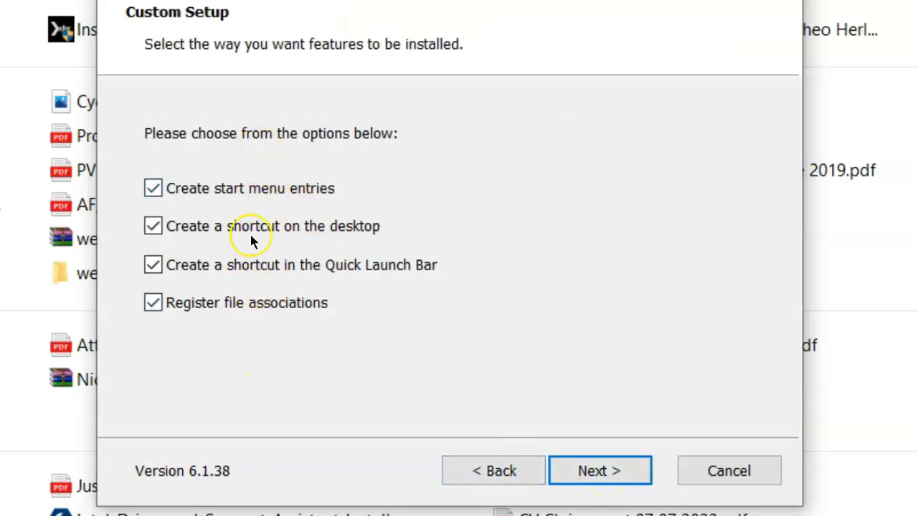
click(152, 186)
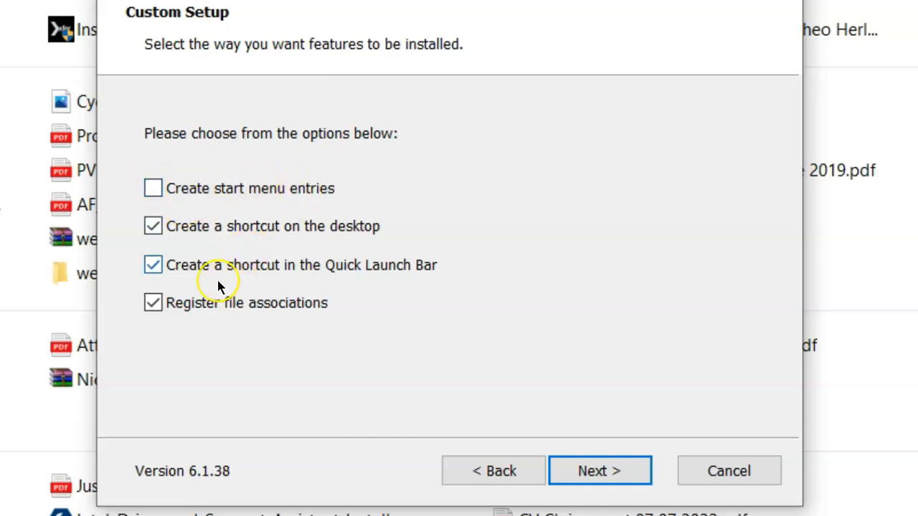
click(154, 265)
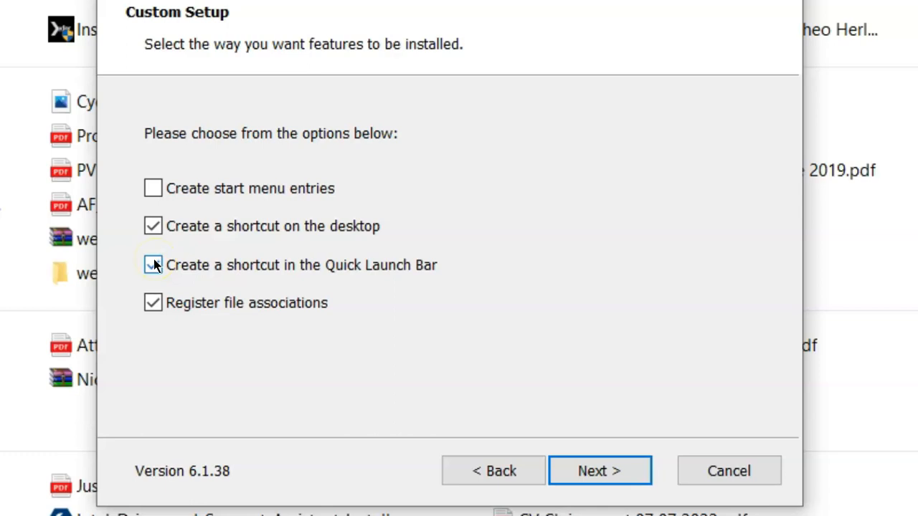
click(155, 265)
Accept the network disconnection warning and install VirtualBox 6.1.38
click(607, 471)
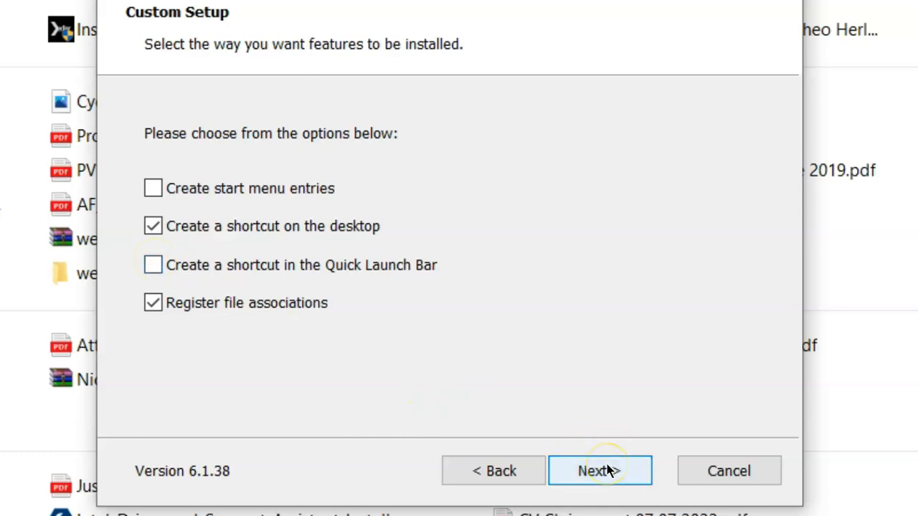
click(607, 469)
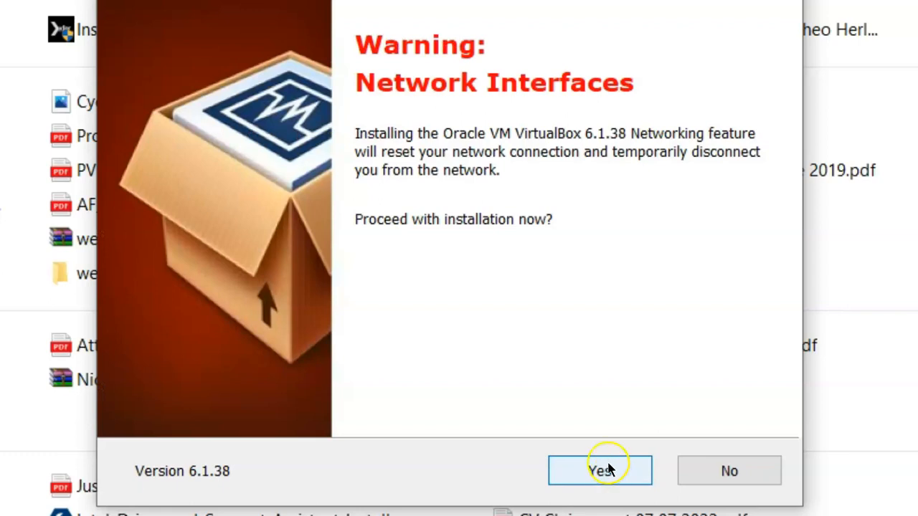
click(607, 474)
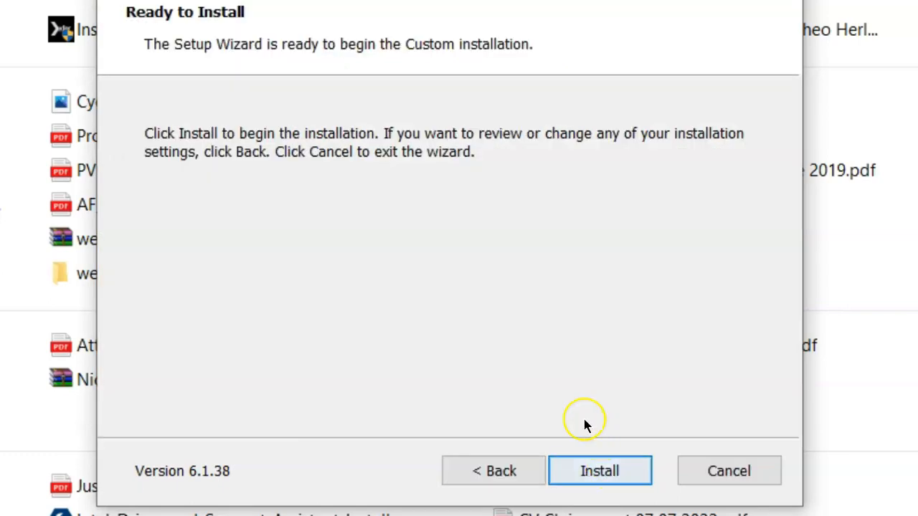
click(614, 471)
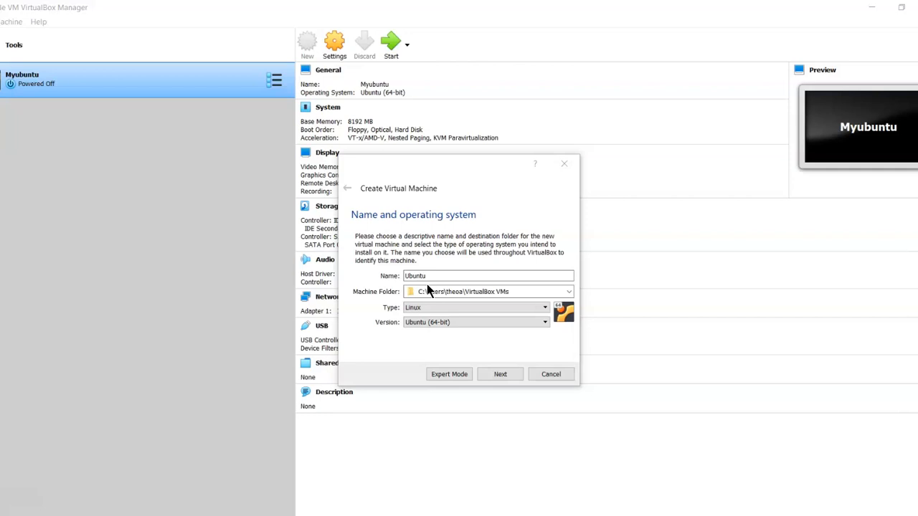
Raise the Ubuntu machine's memory from 1024 MB toward 4096 MB
click(501, 376)
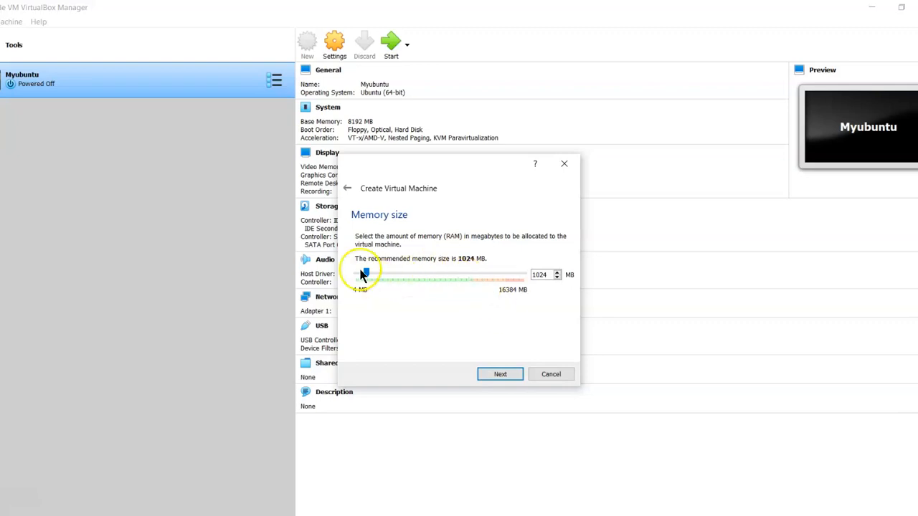
drag(366, 275, 395, 276)
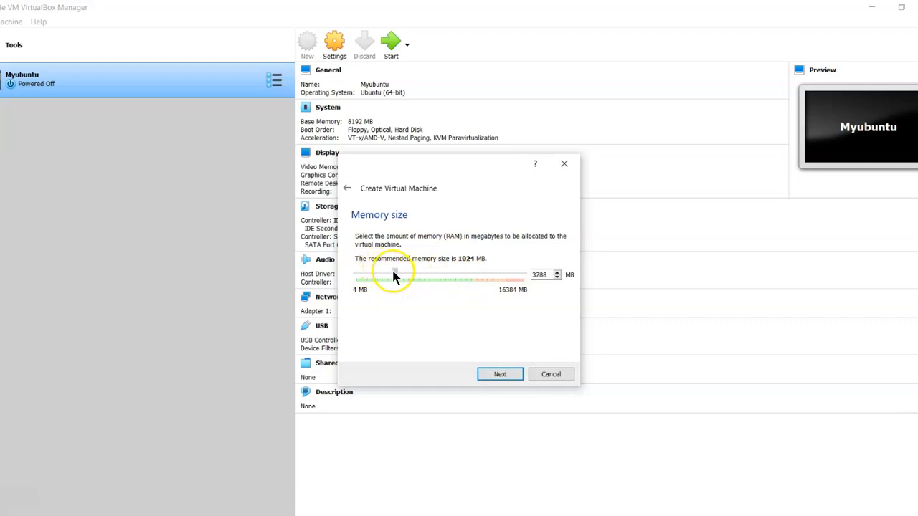
Create a new dynamically allocated VDI hard disk and enlarge it from 10.00 GB
click(500, 374)
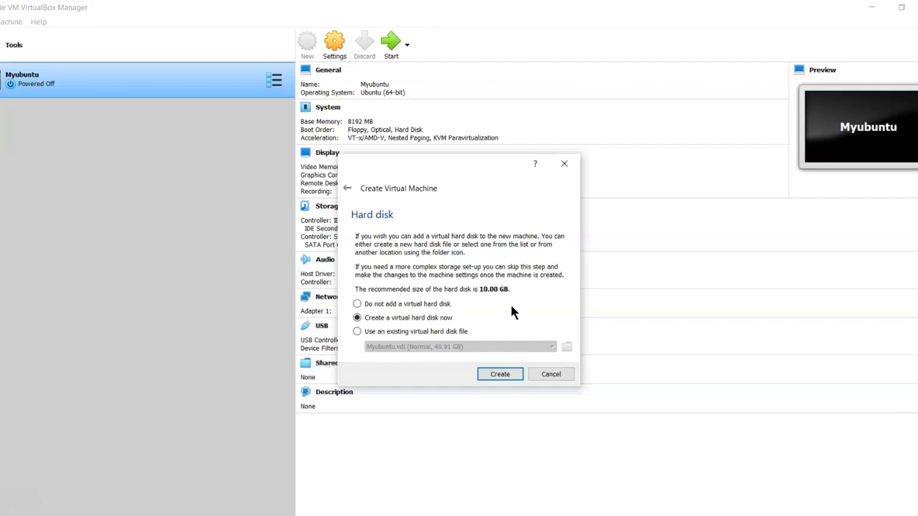
click(498, 375)
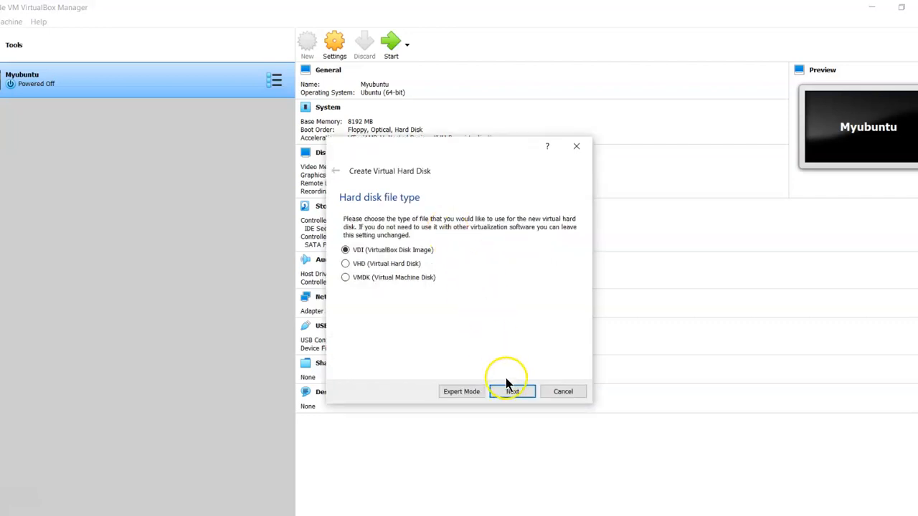
click(512, 395)
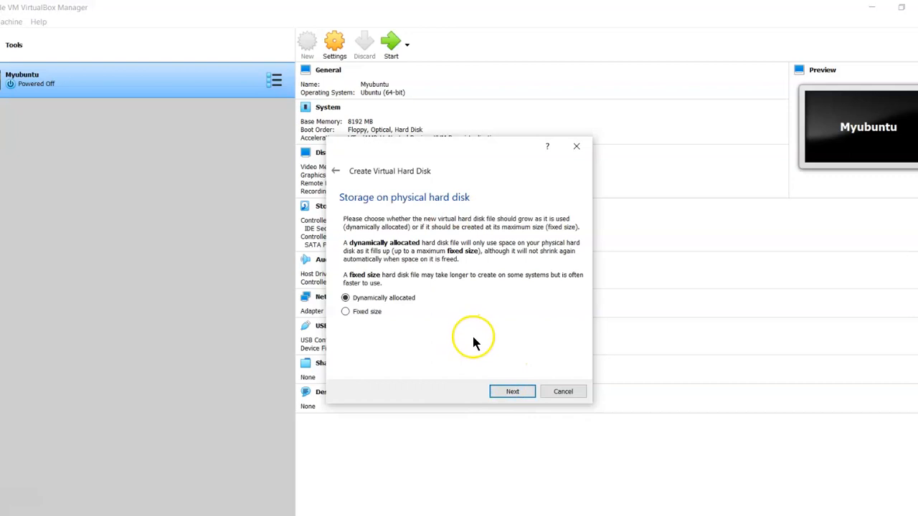
click(512, 395)
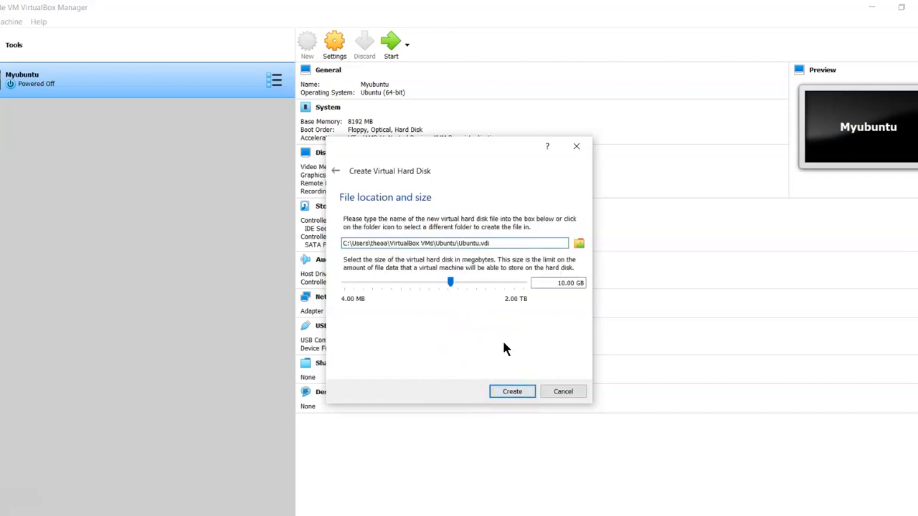
click(158, 358)
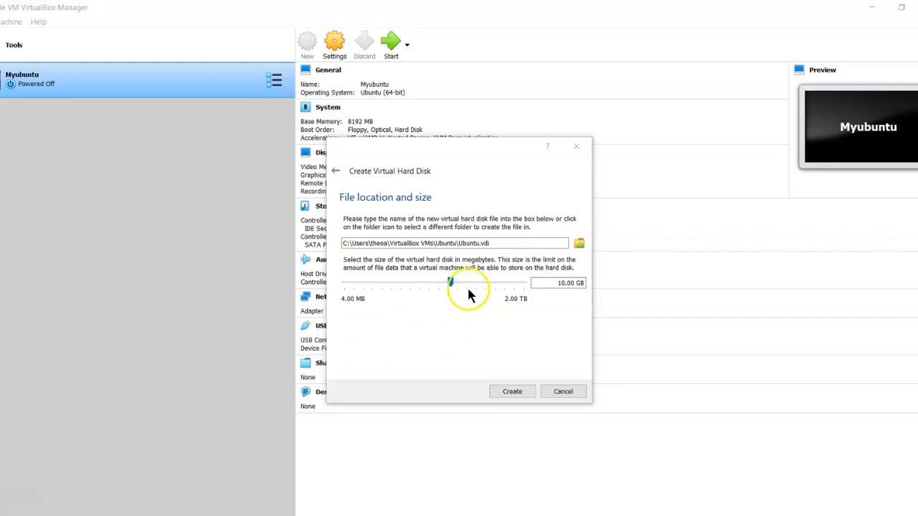
drag(451, 282, 469, 282)
Create the 40.91 GB Ubuntu.vdi disk and bring up the Ubuntu machine's Settings
click(512, 392)
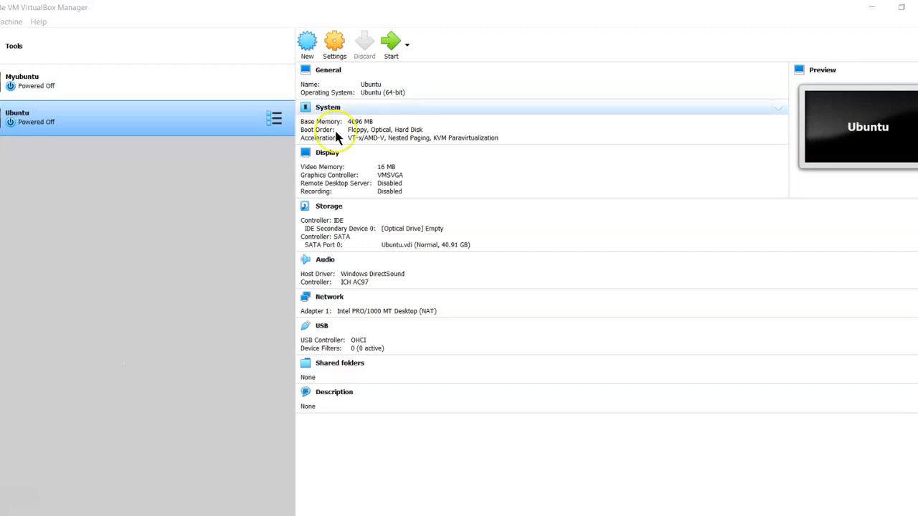
click(335, 43)
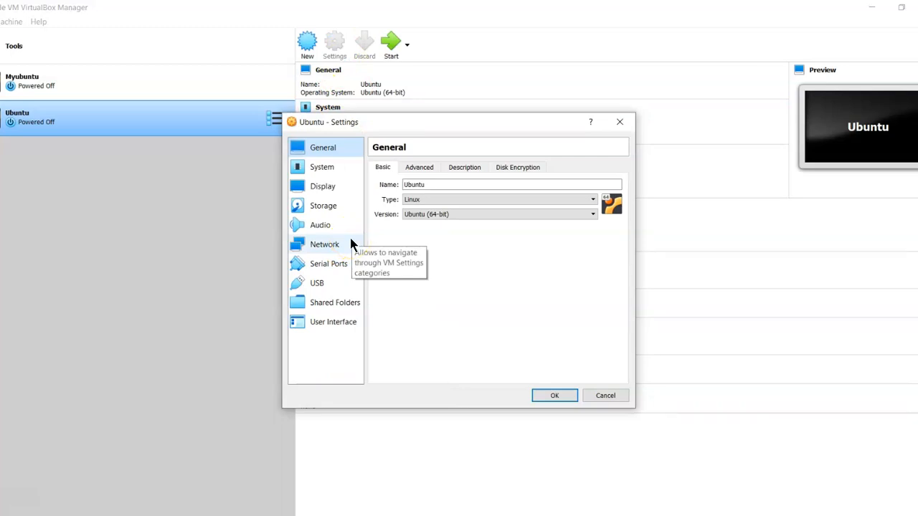
Select the empty optical drive under the SATA controller in Storage settings
click(337, 211)
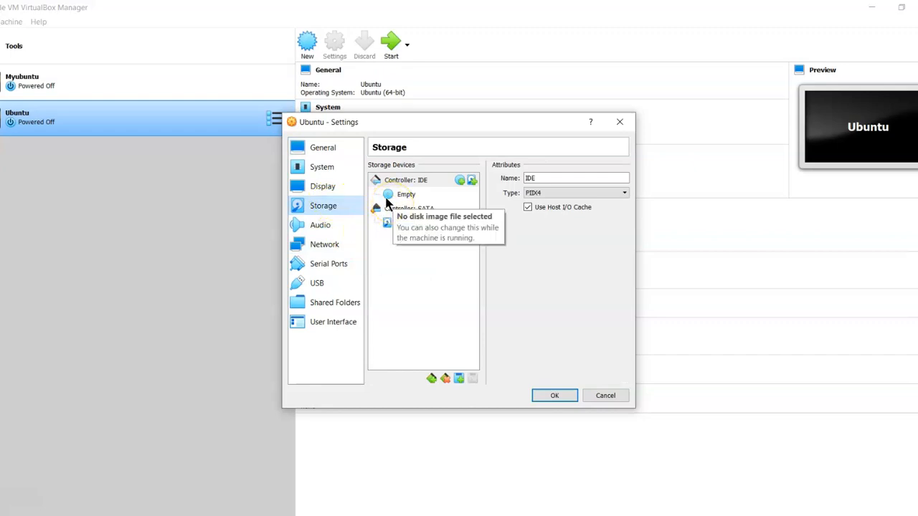
click(376, 209)
click(376, 208)
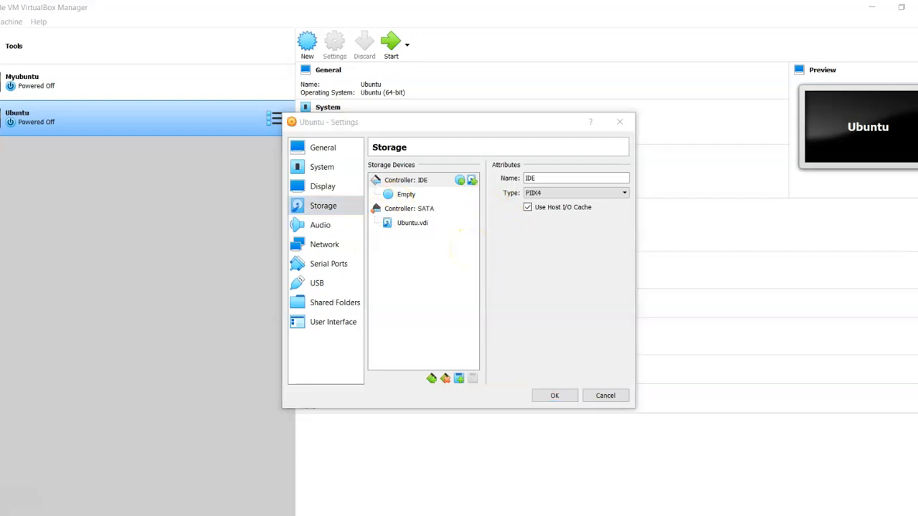
click(426, 199)
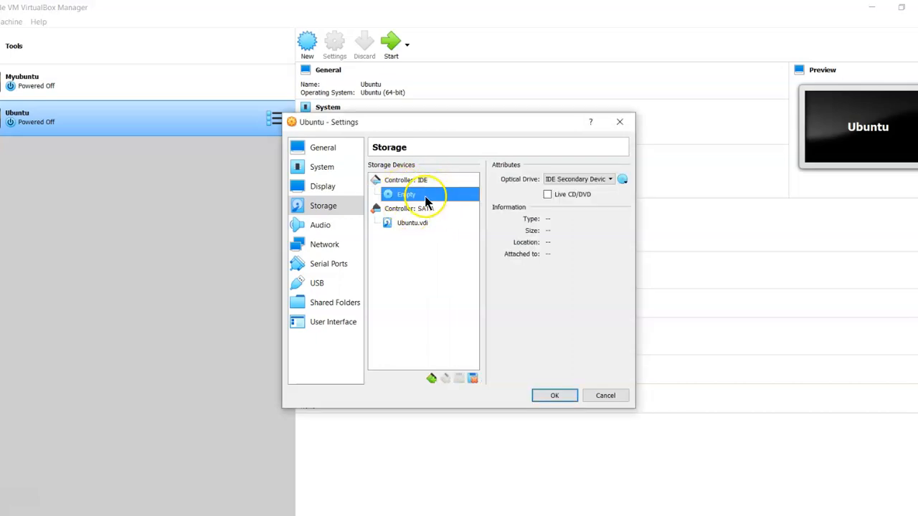
Attach ubuntu-22.04.1-desktop-amd64.iso to the optical drive, save, and start the VM
click(622, 180)
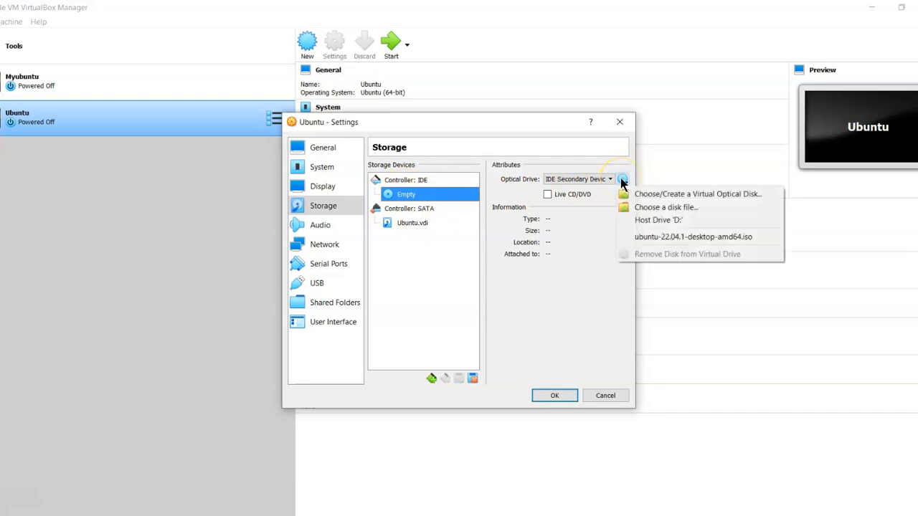
click(697, 195)
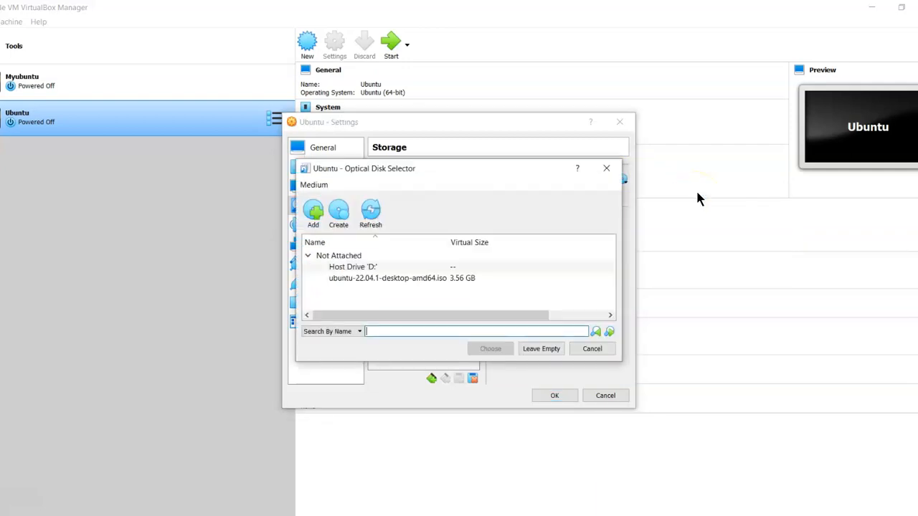
click(398, 280)
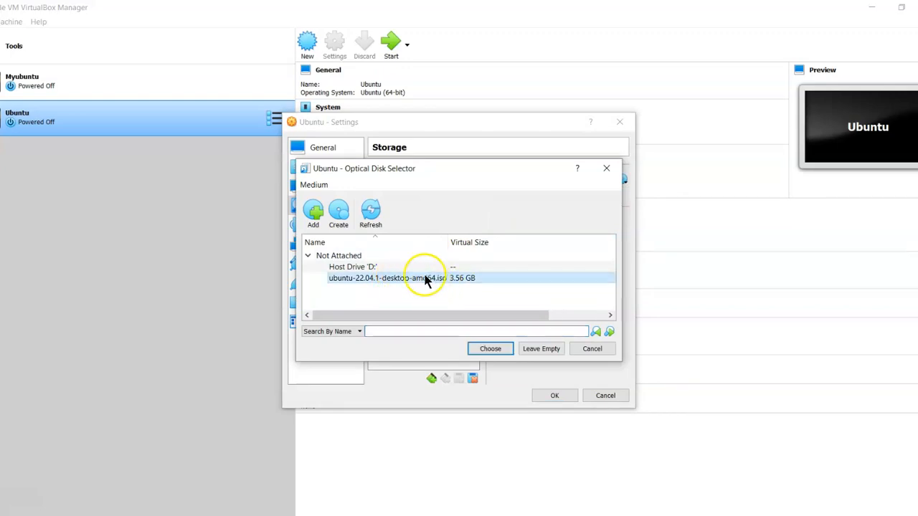
click(492, 349)
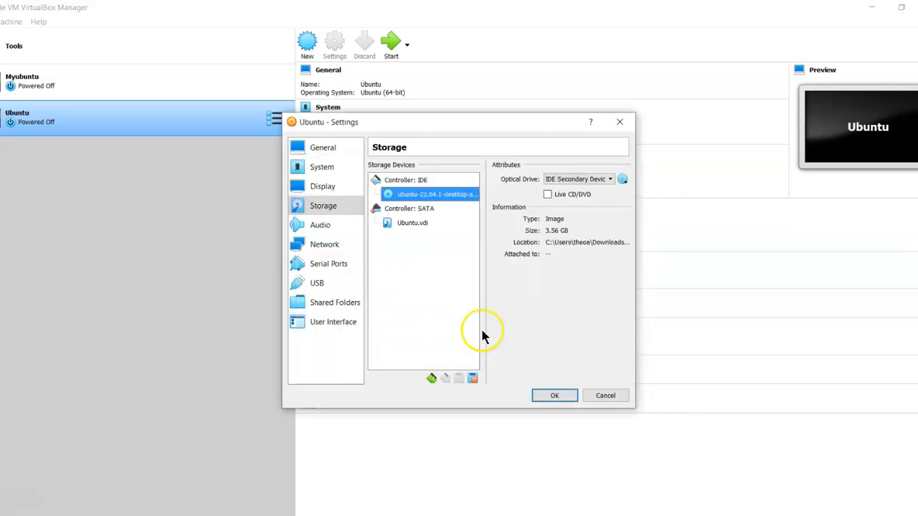
click(556, 396)
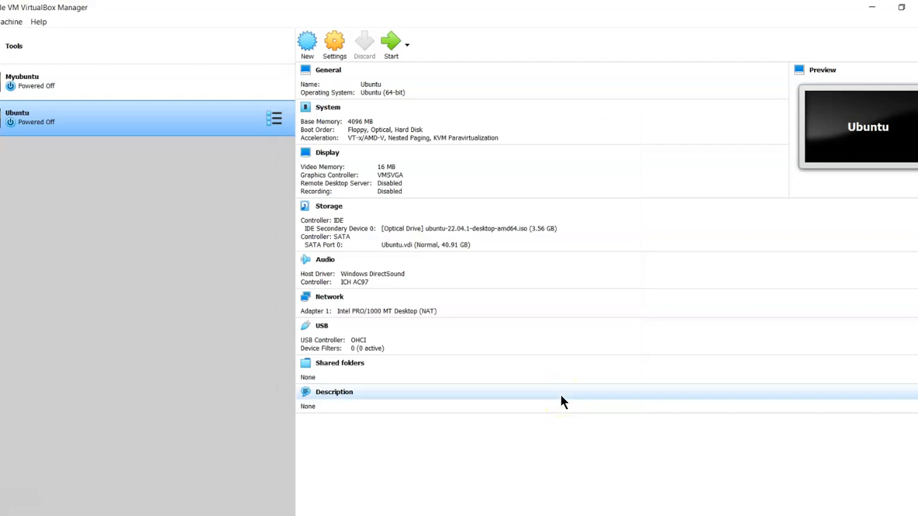
click(394, 54)
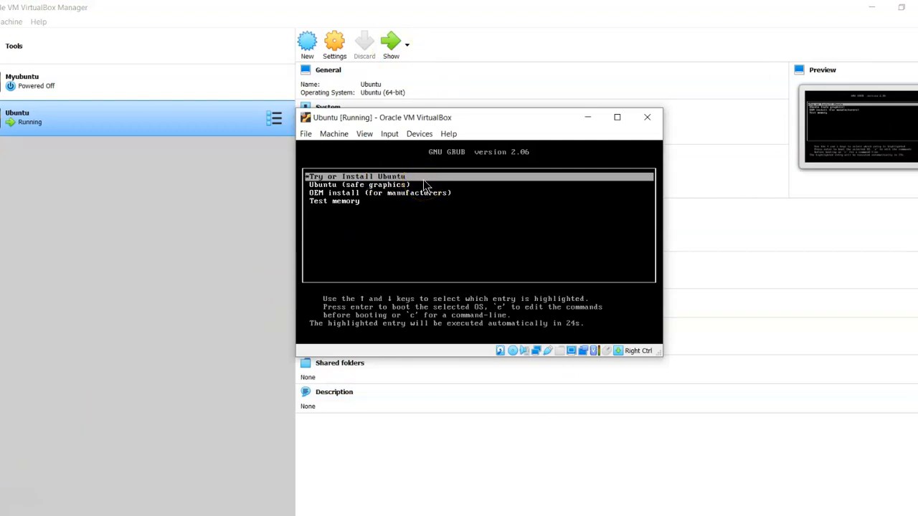
Boot Try or Install Ubuntu, keep English (US) keyboard, and include third-party software
key(Return)
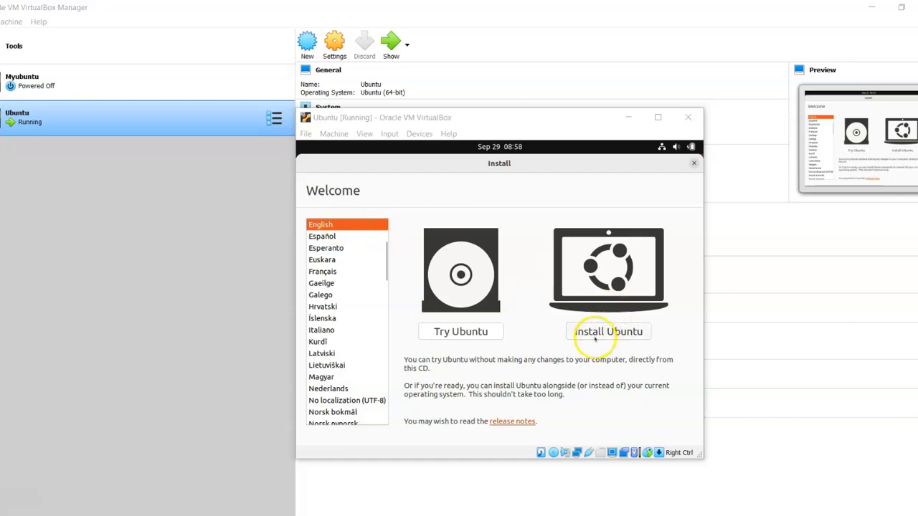
click(635, 331)
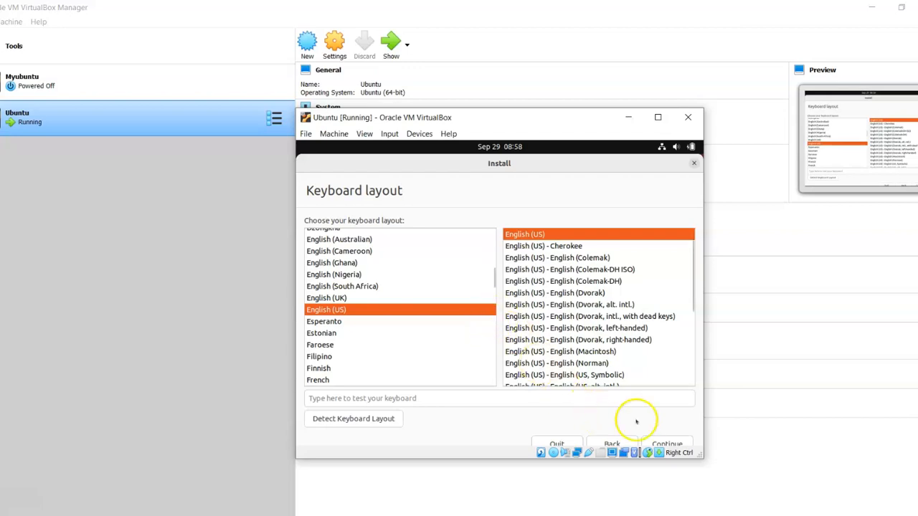
click(664, 442)
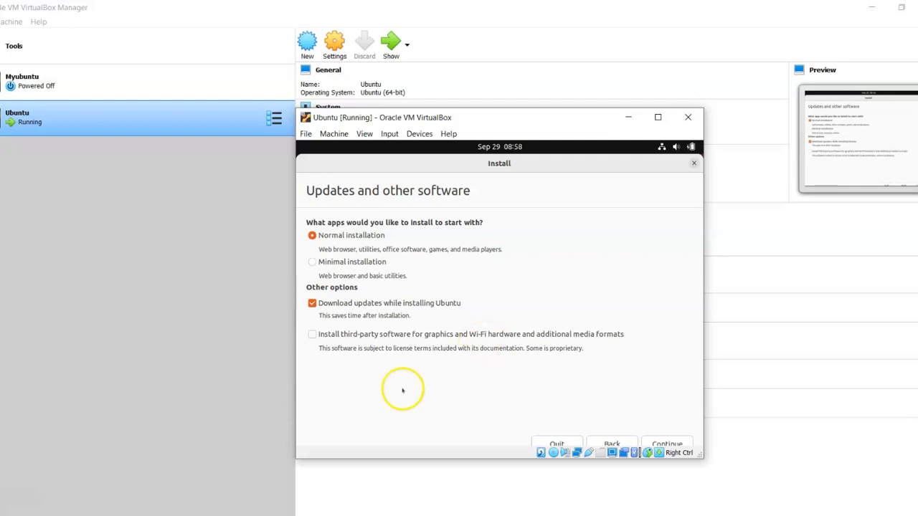
click(311, 334)
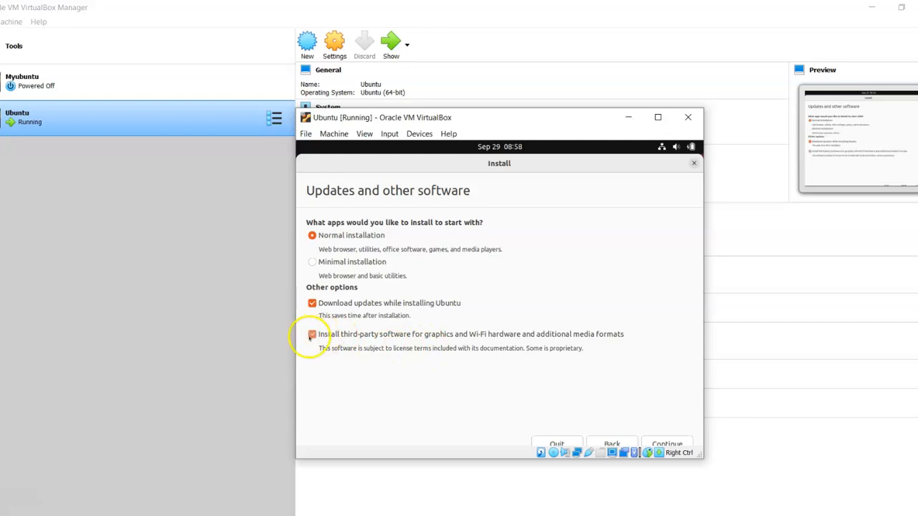
click(675, 444)
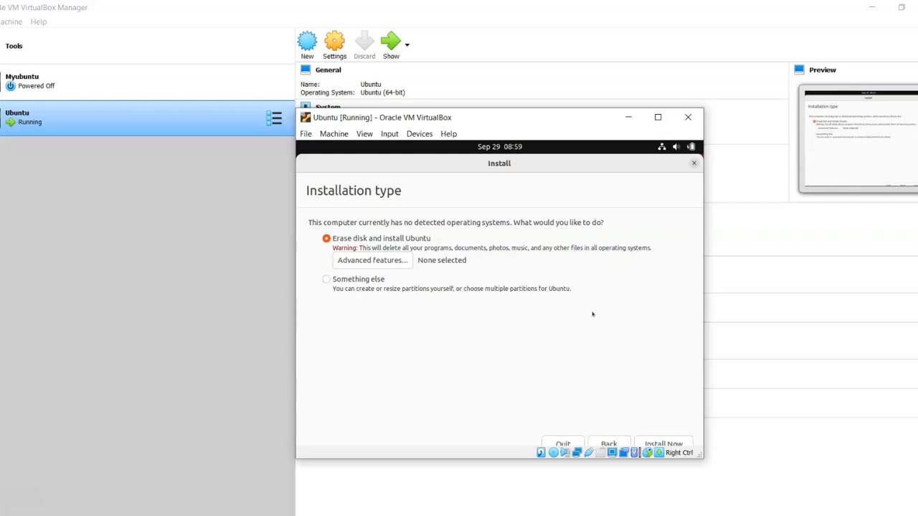
Erase the disk to install Ubuntu, confirm the partition changes, and keep Paris time zone
click(673, 444)
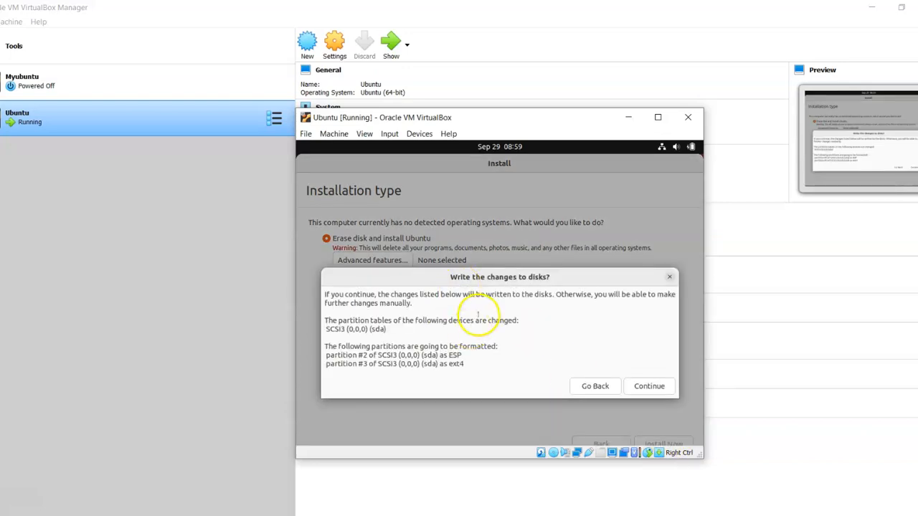
click(649, 386)
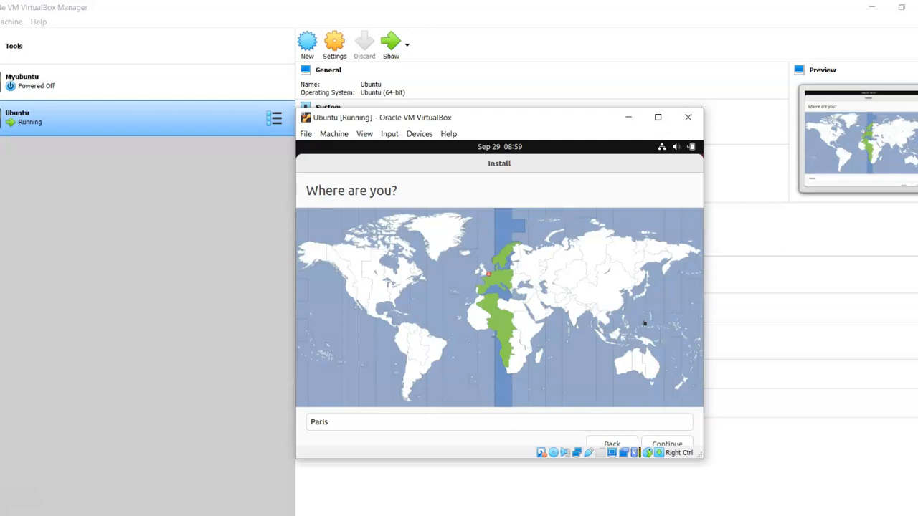
click(673, 443)
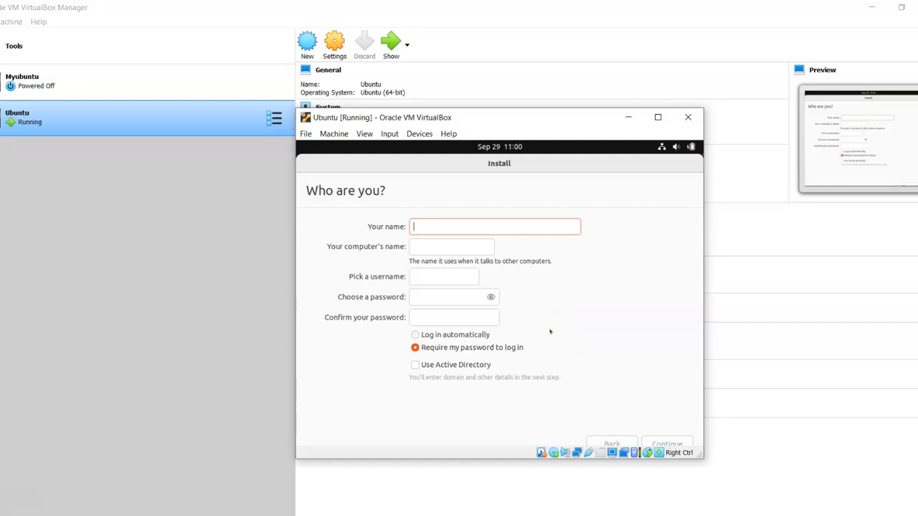
Create the 'USER 1' account with a confirmed password and let the installation run to completion
text(US)
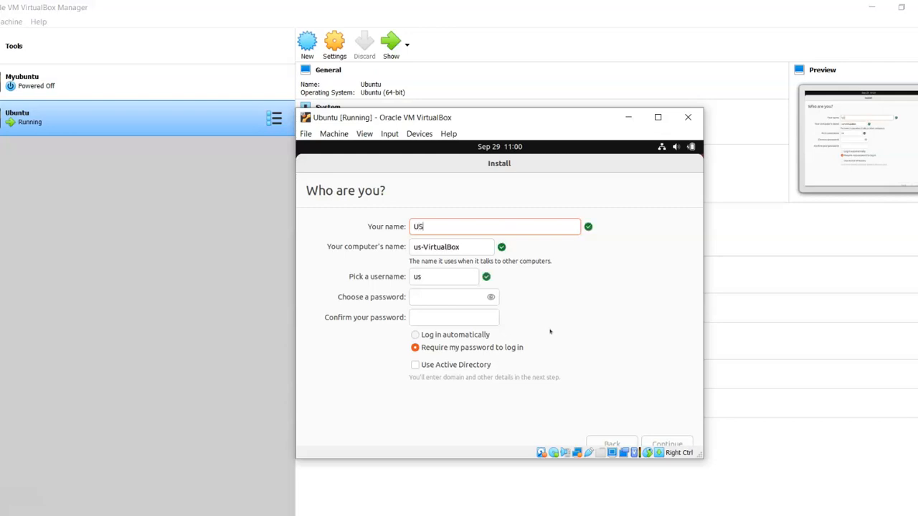
text(ER 1)
click(447, 297)
click(558, 304)
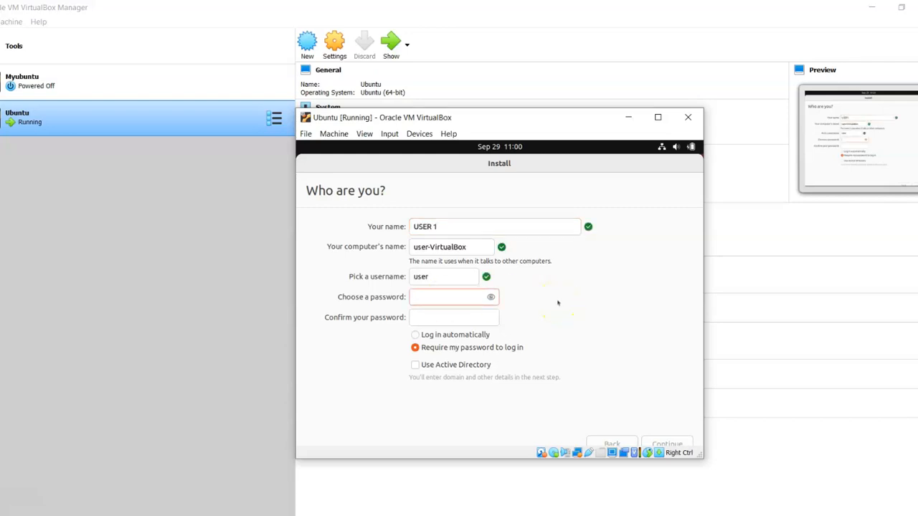
key(Tab)
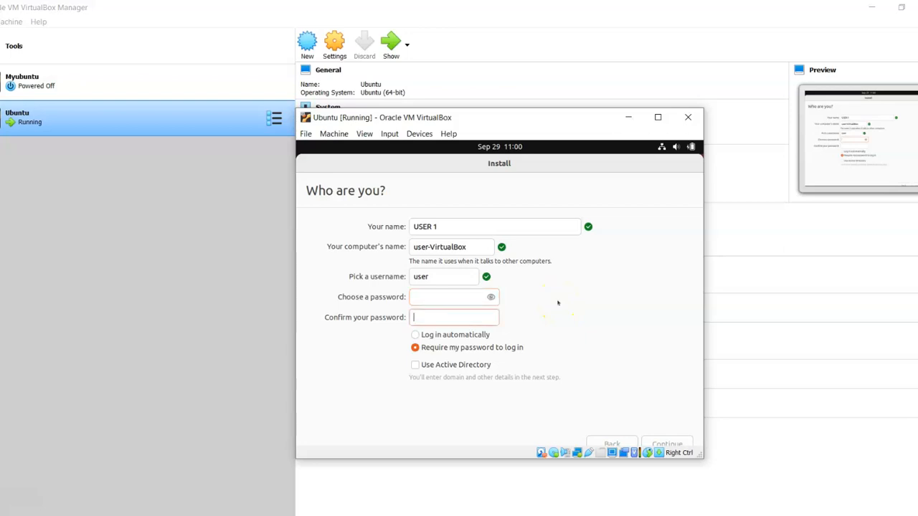
text(1234)
click(463, 292)
text(1234)
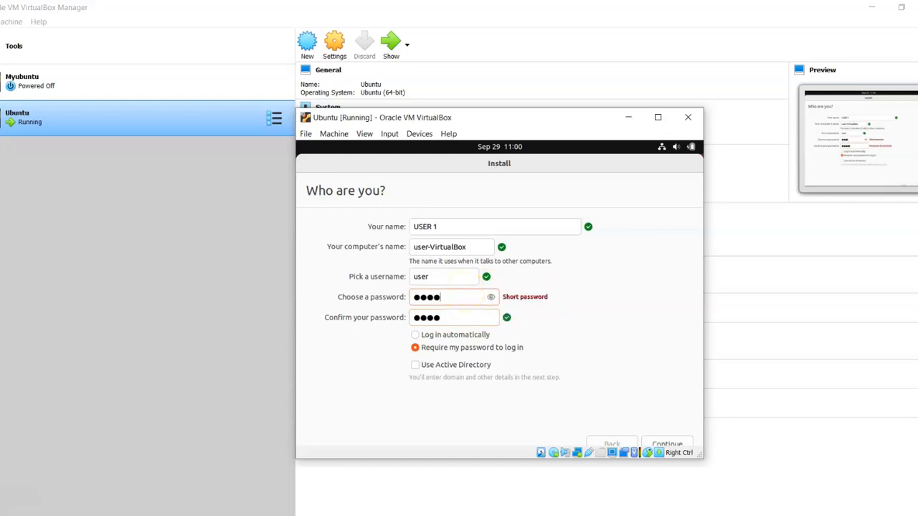
click(672, 443)
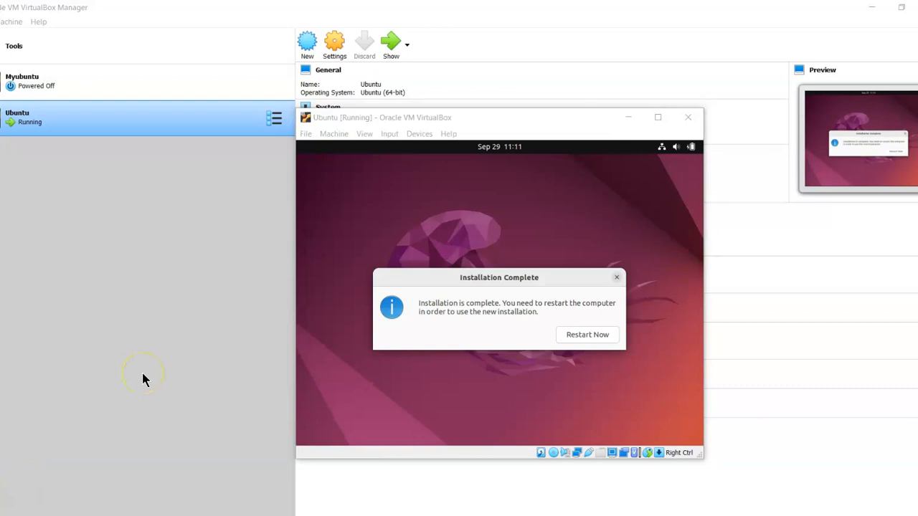
Choose Restart Now in the Installation Complete dialog to reboot the Ubuntu guest
click(587, 335)
click(588, 335)
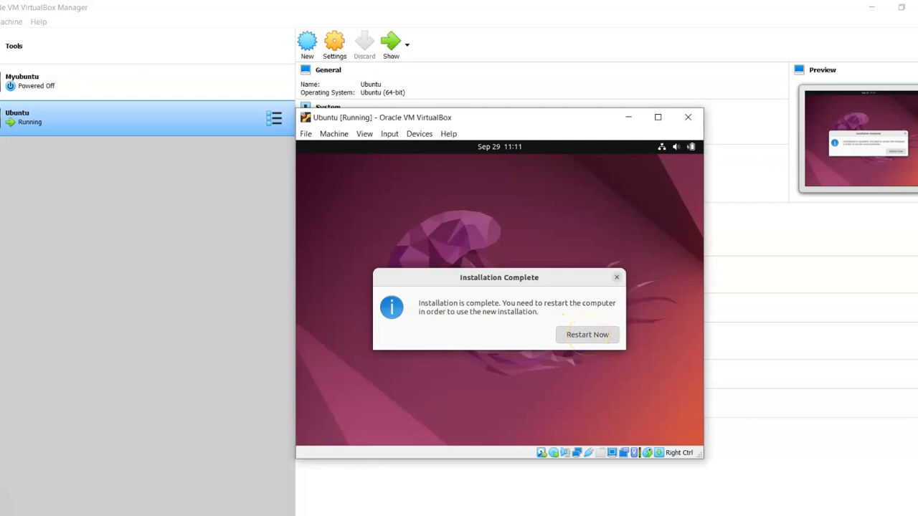
click(587, 334)
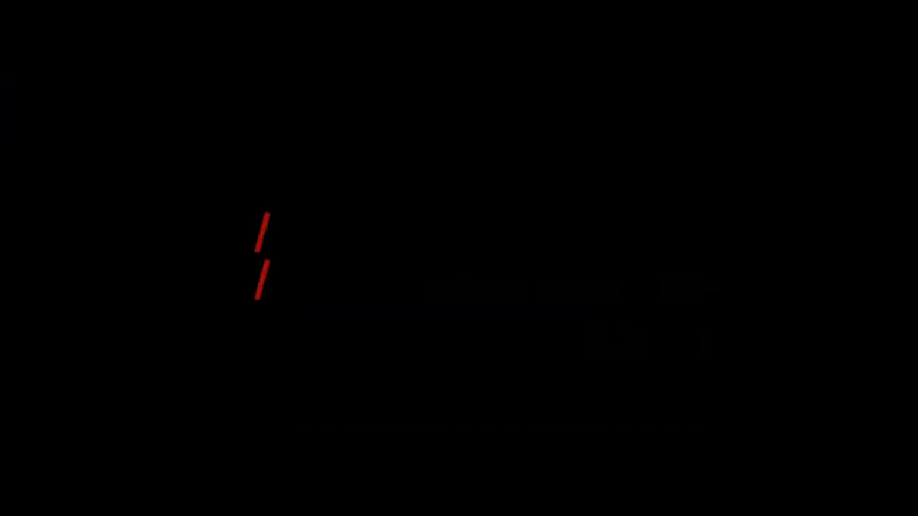